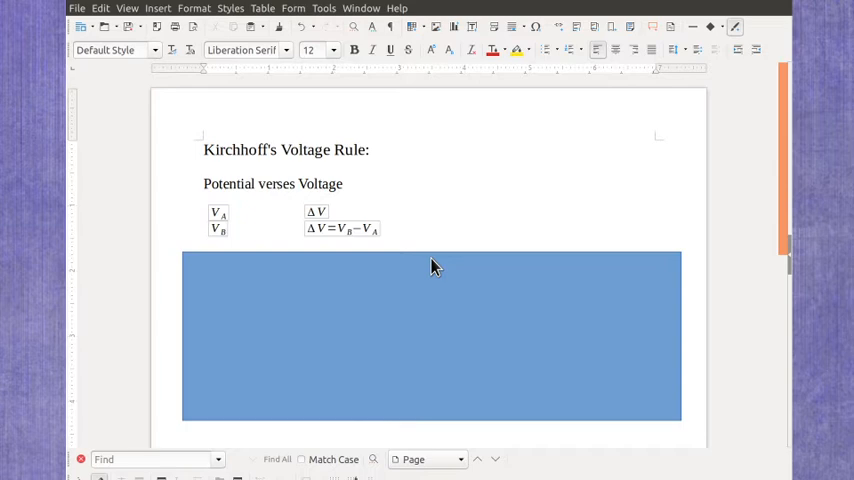
- Narrow the blue rectangle from both sides so the +10V battery symbol shows on its left
click(190, 472)
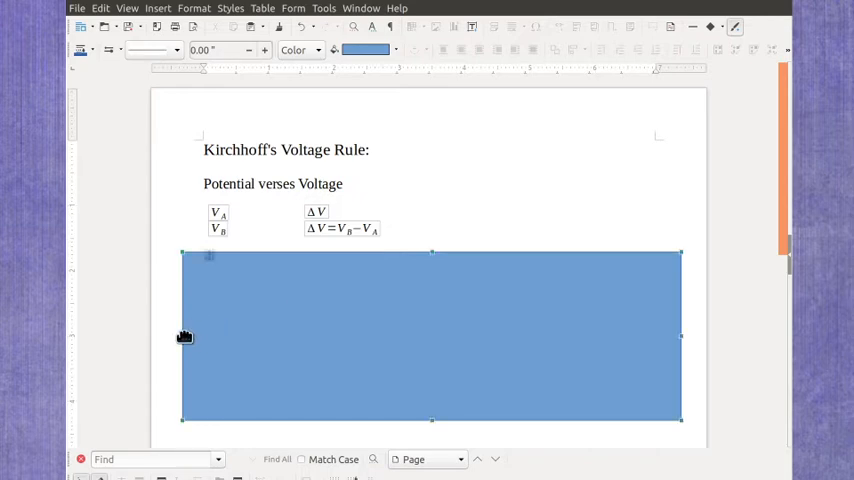
click(185, 336)
drag(264, 330, 335, 332)
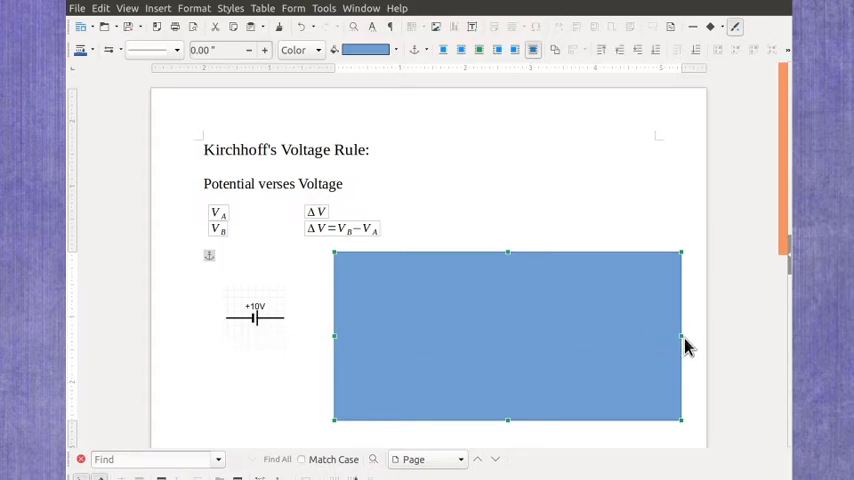
drag(682, 338, 555, 335)
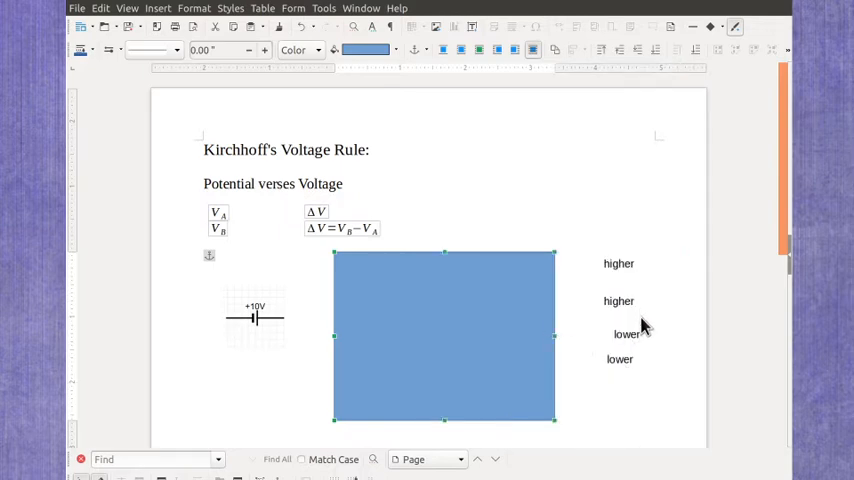
- Move a 'higher' label to the battery's right and a 'lower' label to its left
click(625, 264)
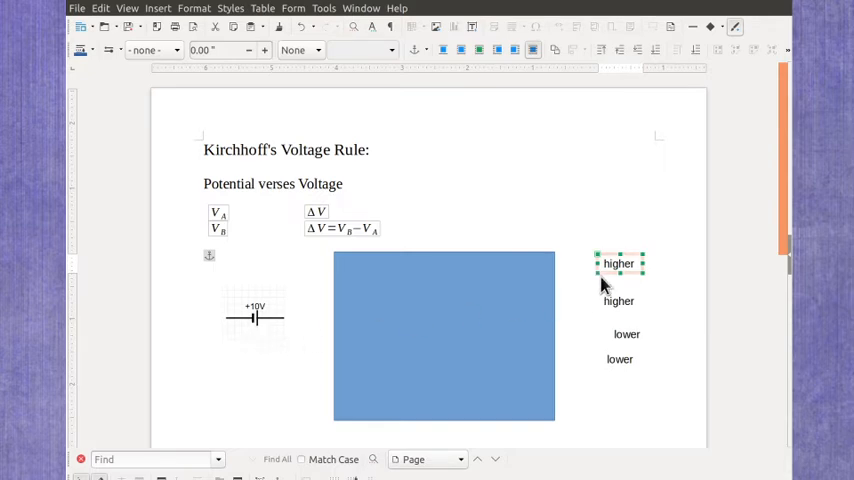
mouse_move(608, 268)
mouse_down()
mouse_move(282, 342)
mouse_move(290, 340)
mouse_up()
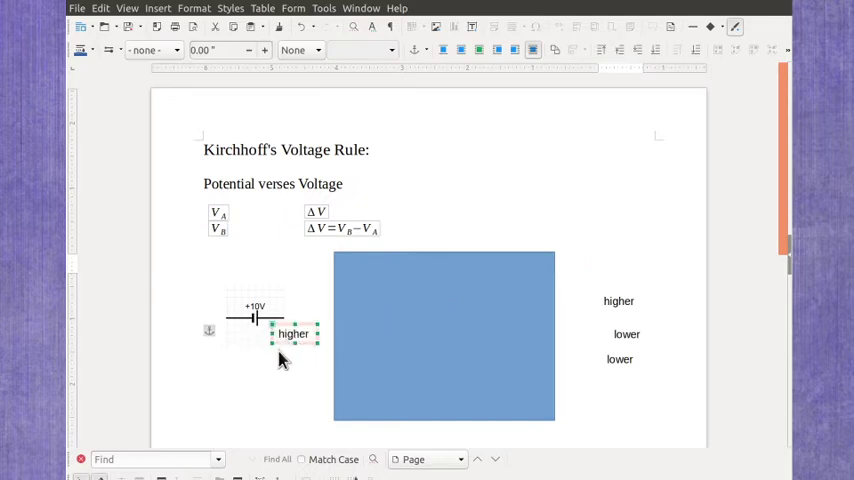
click(628, 338)
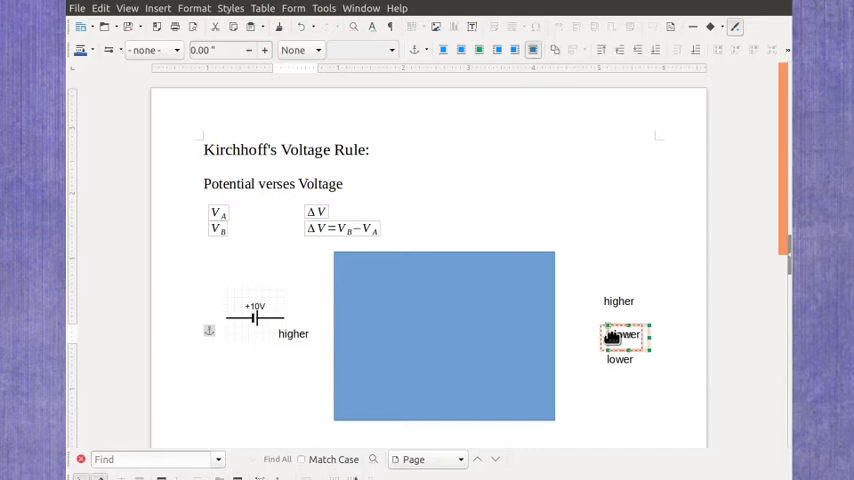
drag(628, 338, 215, 336)
click(213, 380)
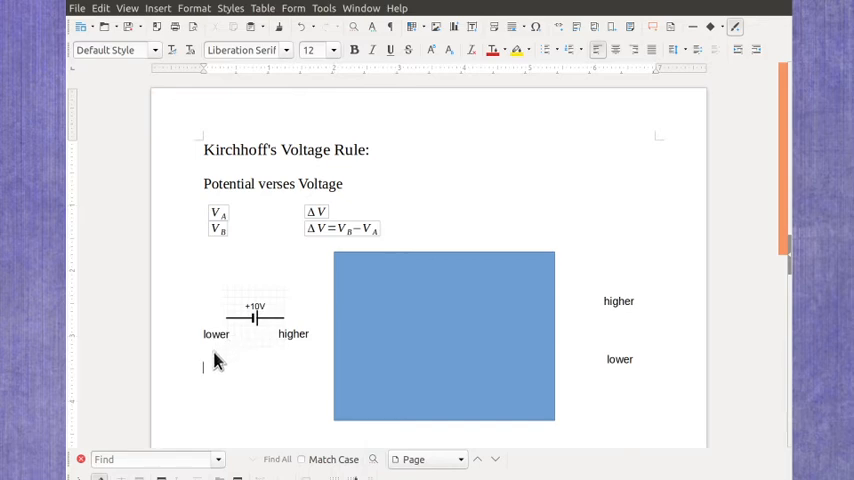
- Delete the blue rectangle to reveal the 2 Ω resistor and paste a current arrow below the battery
click(395, 342)
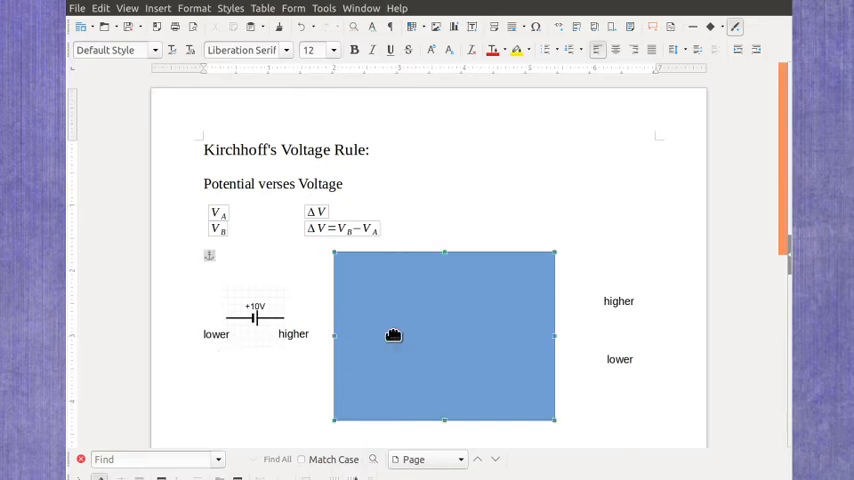
key(Delete)
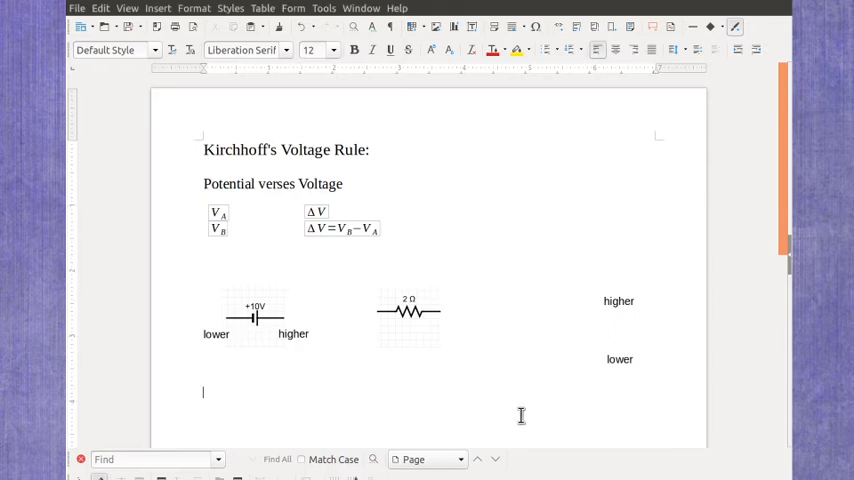
key(ctrl+v)
click(238, 394)
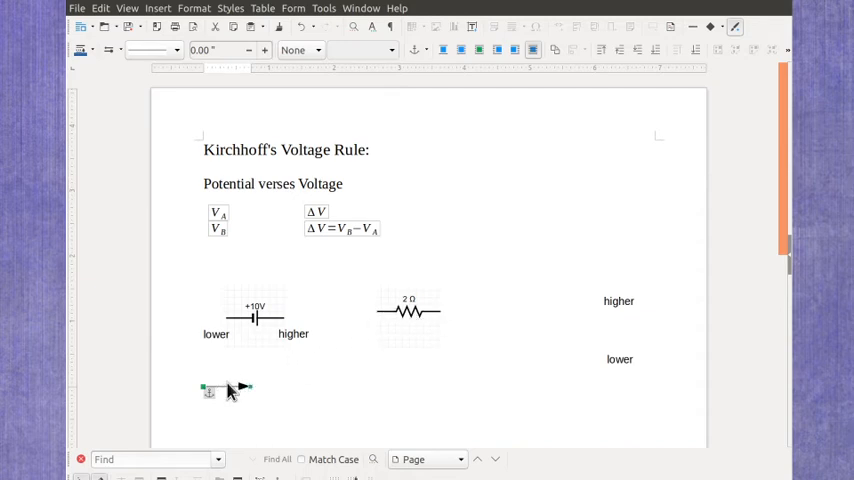
- Move the current arrow up to sit just beneath the 2 Ω resistor
drag(226, 388, 408, 328)
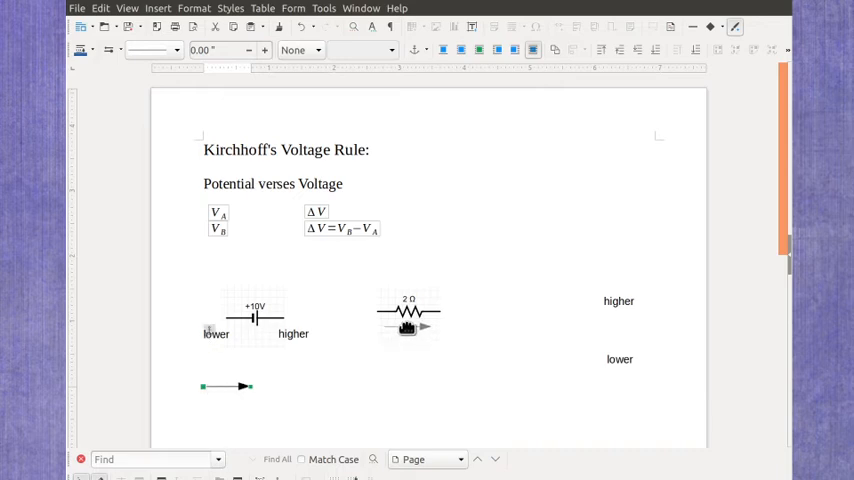
shift+click(408, 312)
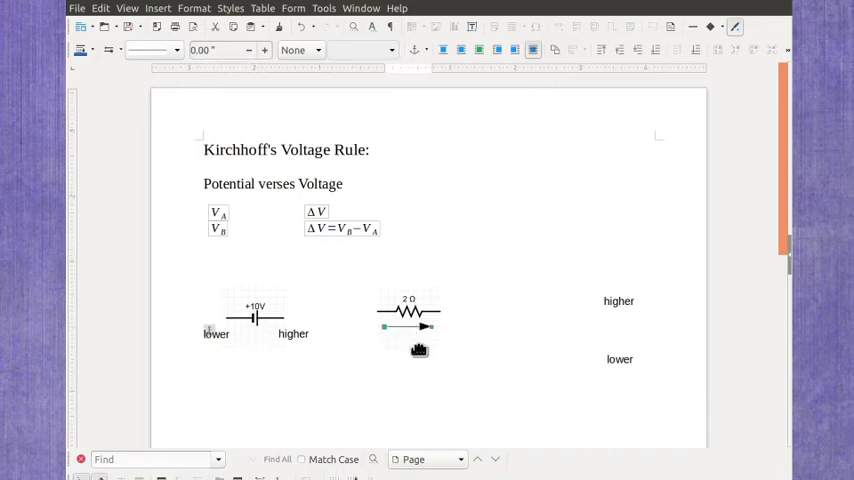
click(462, 374)
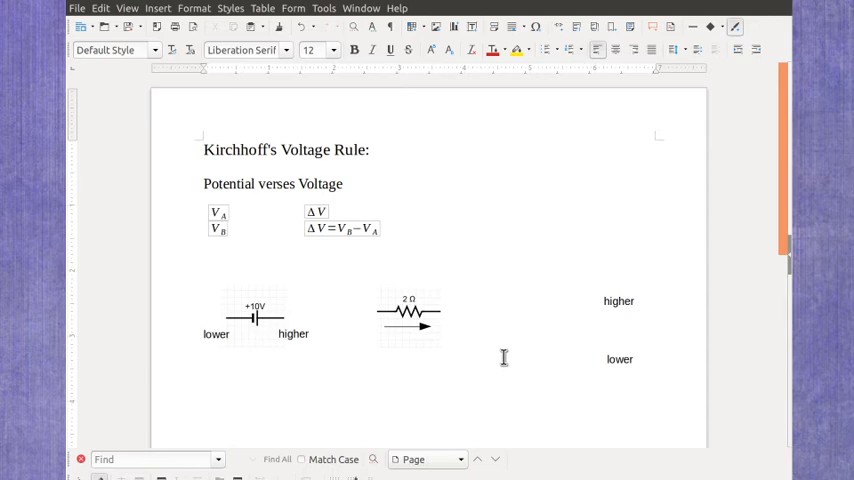
- Move the remaining 'higher' label to the resistor's left and 'lower' label to its right
click(618, 301)
drag(618, 305, 358, 298)
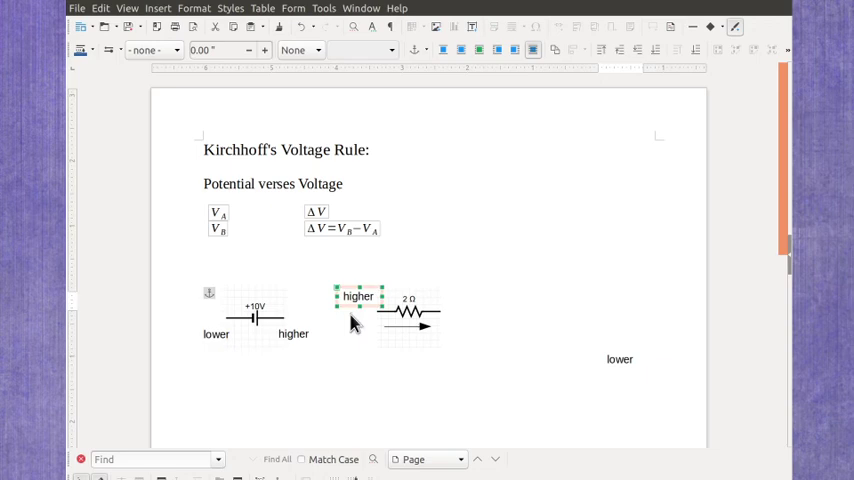
click(620, 360)
drag(620, 360, 465, 302)
click(490, 355)
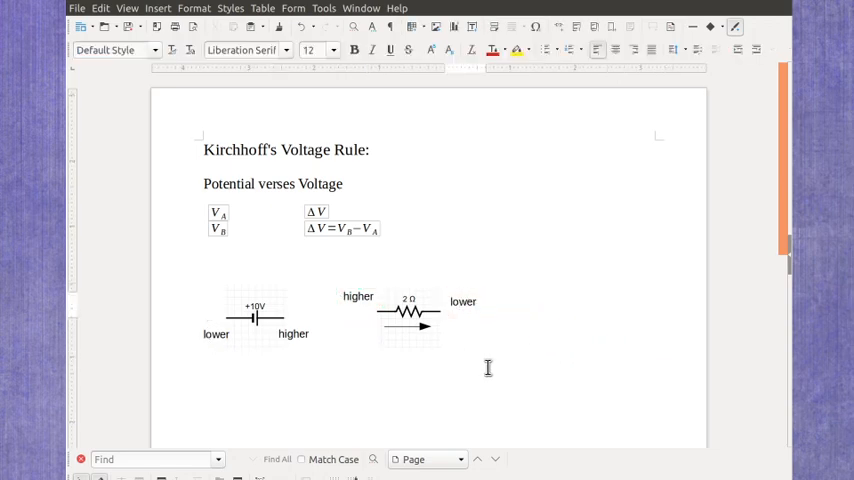